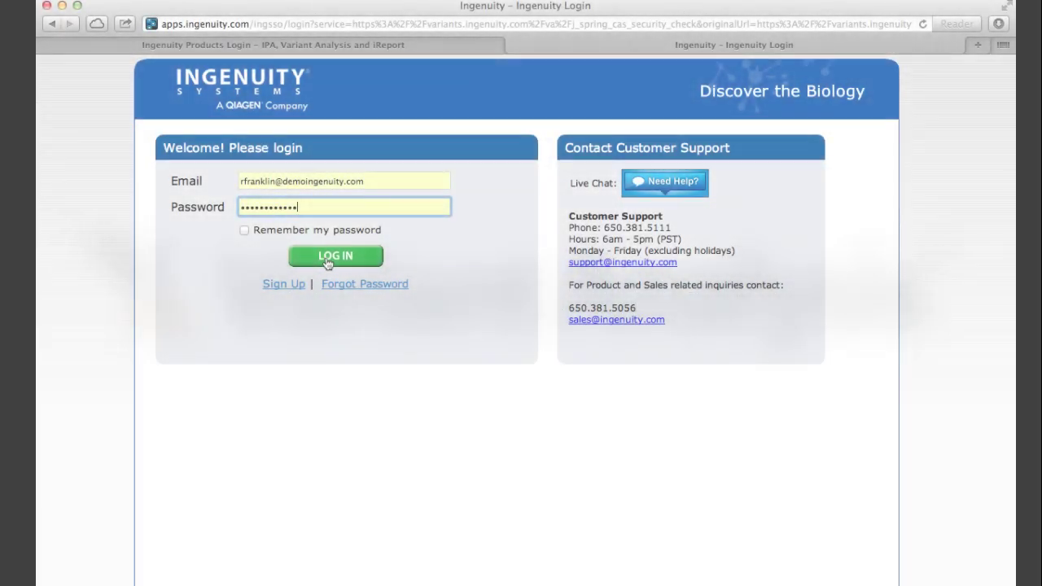
Step: Log in to Ingenuity Variant Analysis with the account e-mail and password
left_click(327, 257)
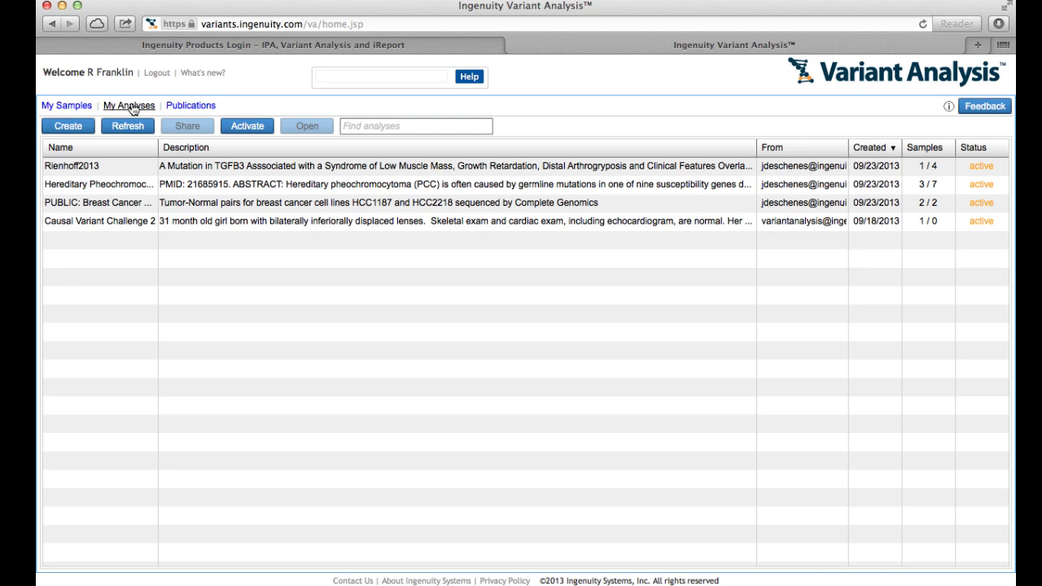
Step: Switch to My Samples, select sample 1E82, and cancel an accidental sample upload
left_click(53, 108)
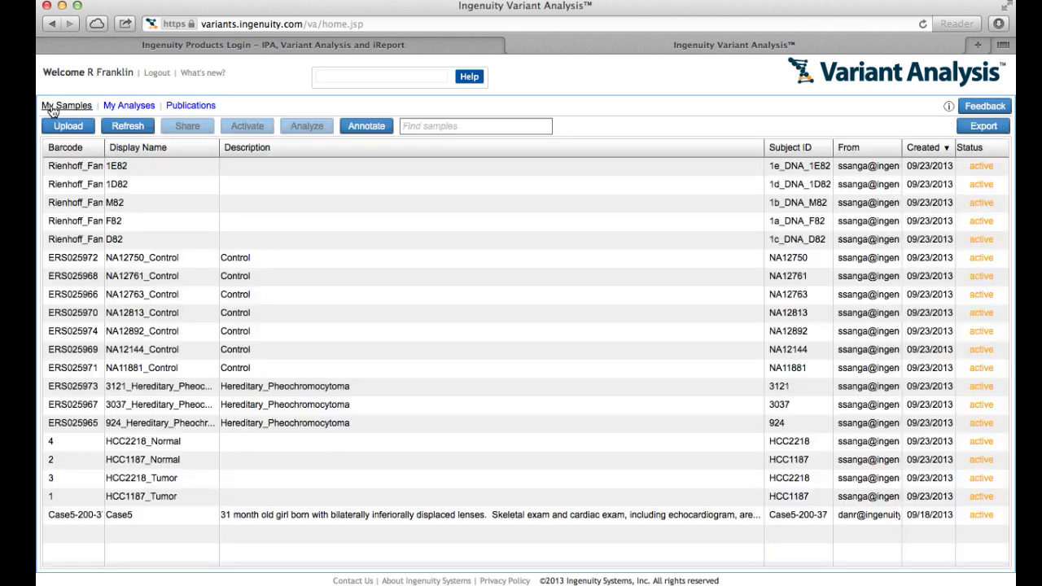
left_click(70, 171)
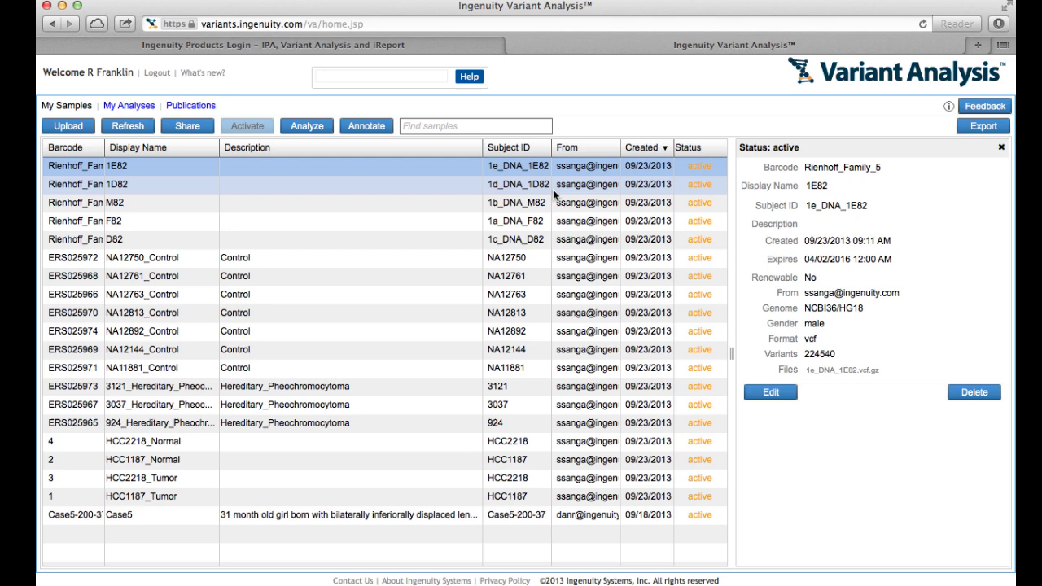
left_click(70, 127)
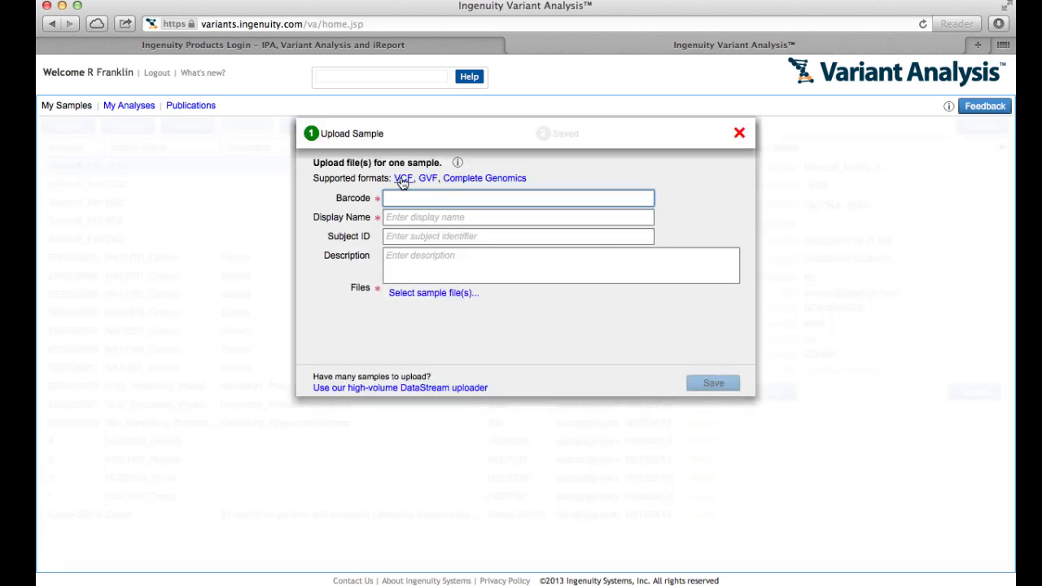
left_click(740, 133)
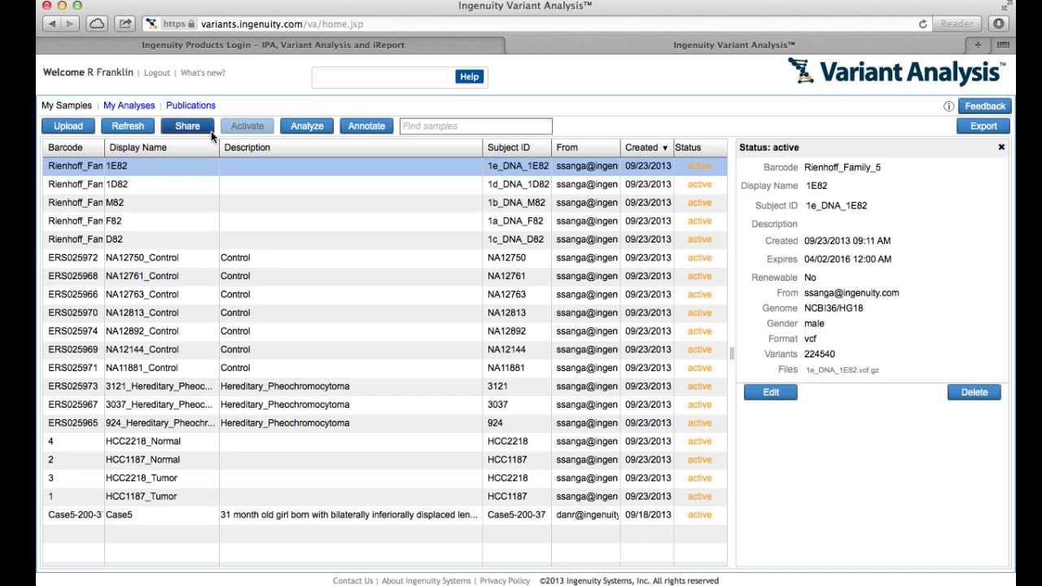
Step: Add samples 1D82, M82, F82 and D82 to the selection
left_click(115, 184, "shift")
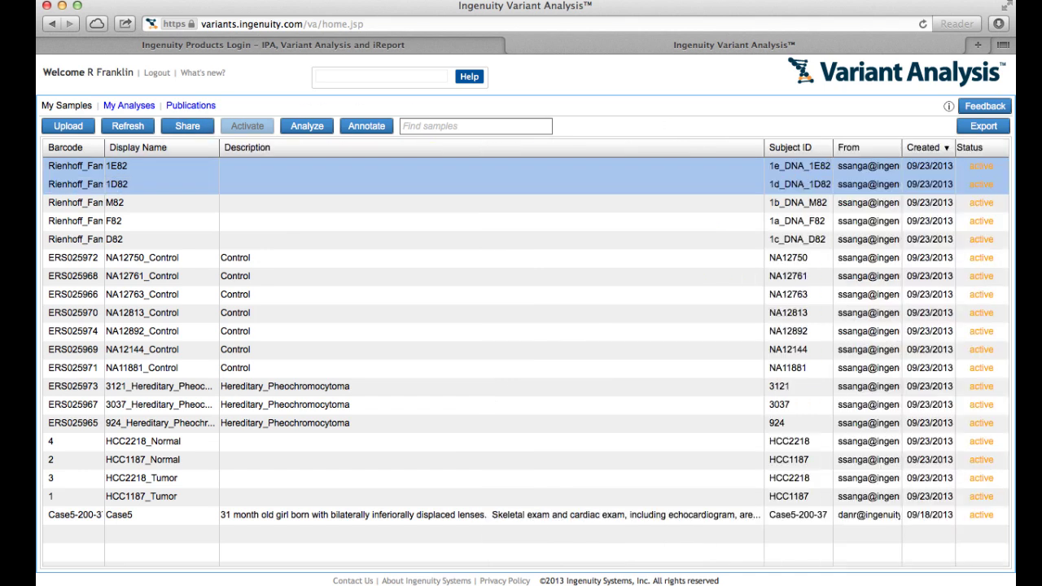
left_click(115, 202, "shift")
left_click(115, 221, "shift")
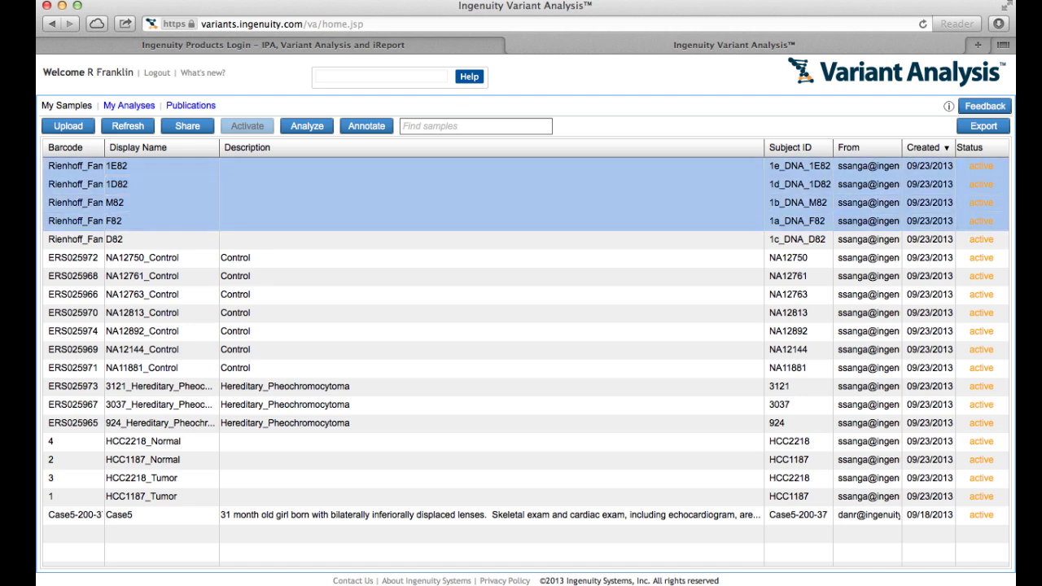
left_click(115, 238, "shift")
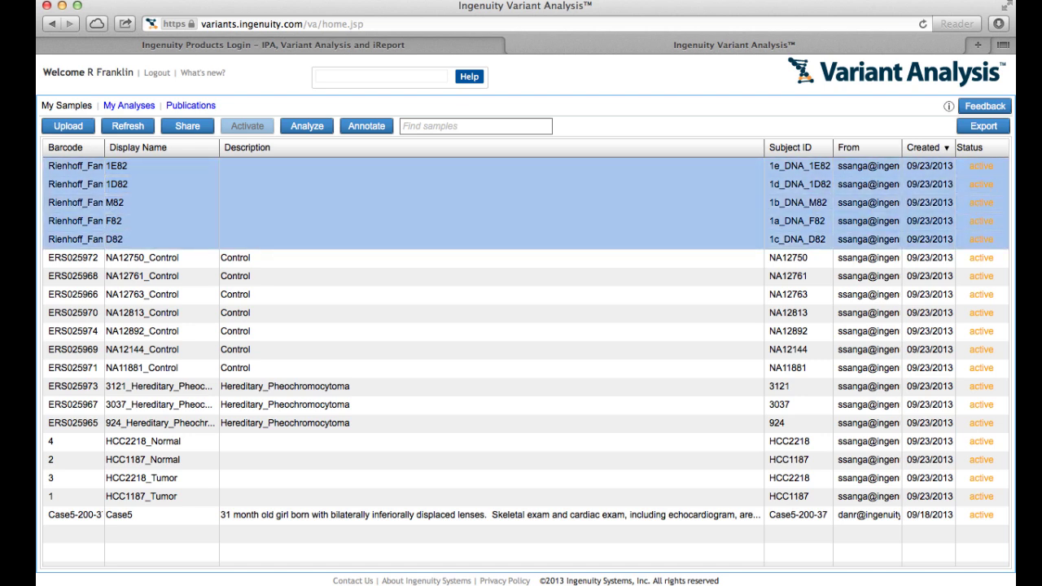
Step: Start a new analysis from the selected samples as a genetic disease study
left_click(307, 126)
left_click(345, 200)
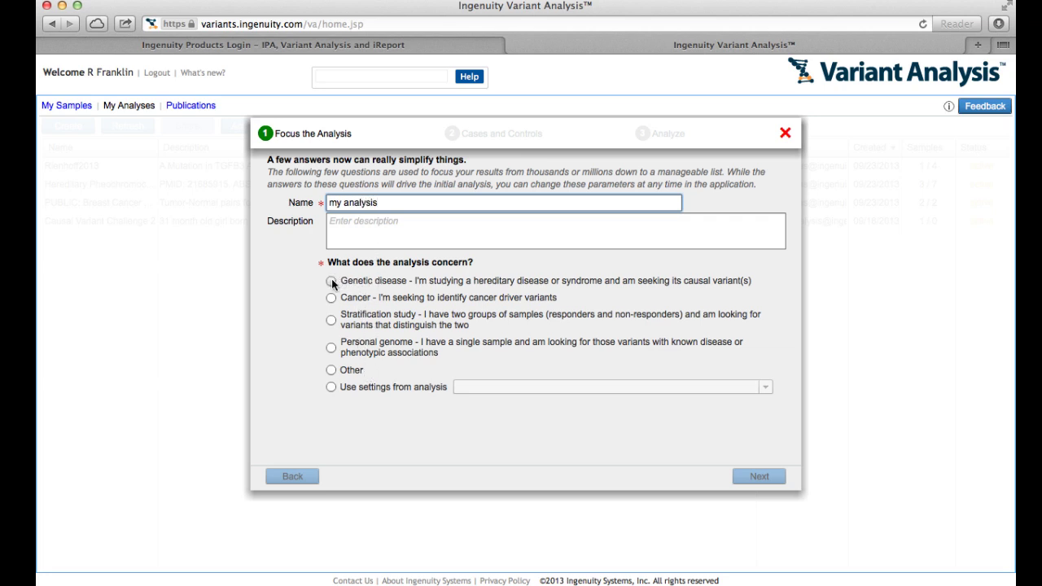
left_click(331, 281)
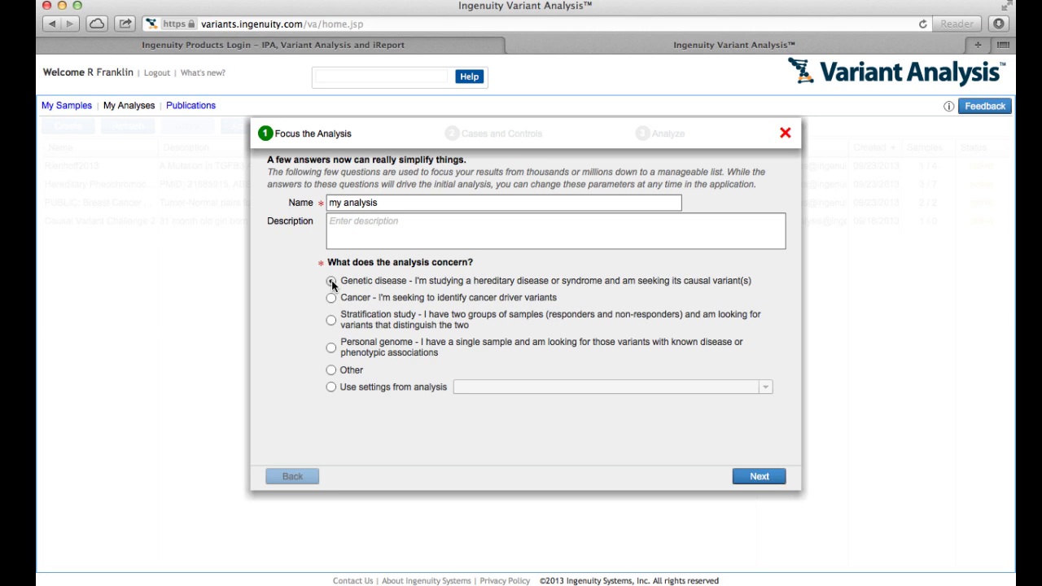
left_click(754, 477)
Step: Add Marfan's syndrome as the disease term for the analysis
left_click(392, 252)
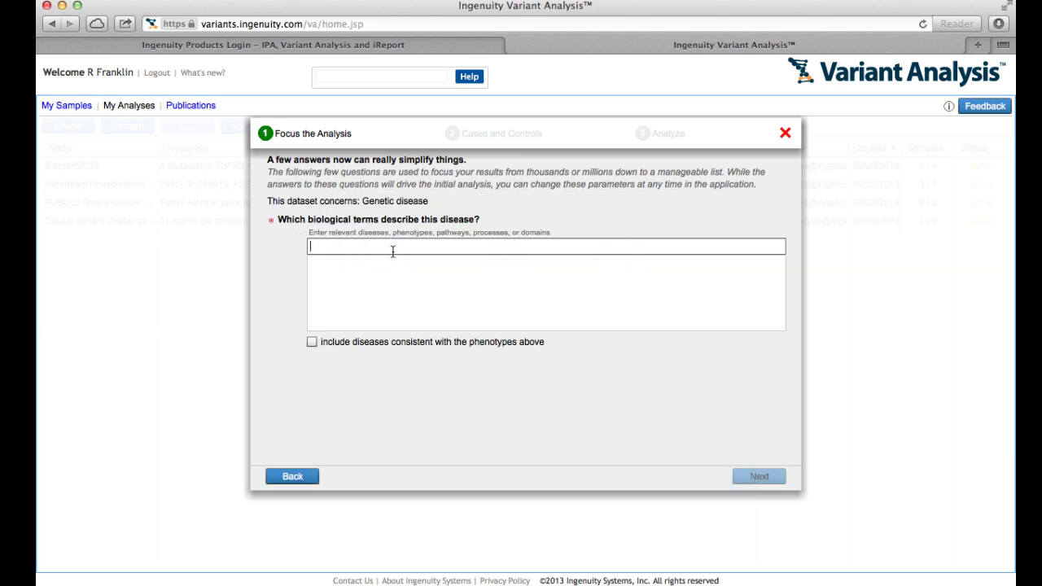
type("marfan")
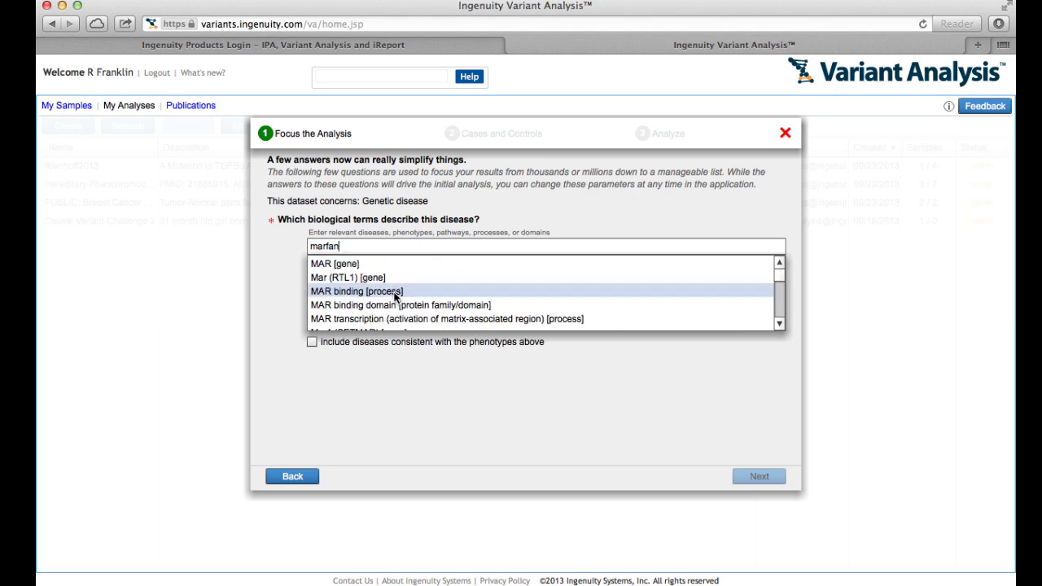
key("BackSpace")
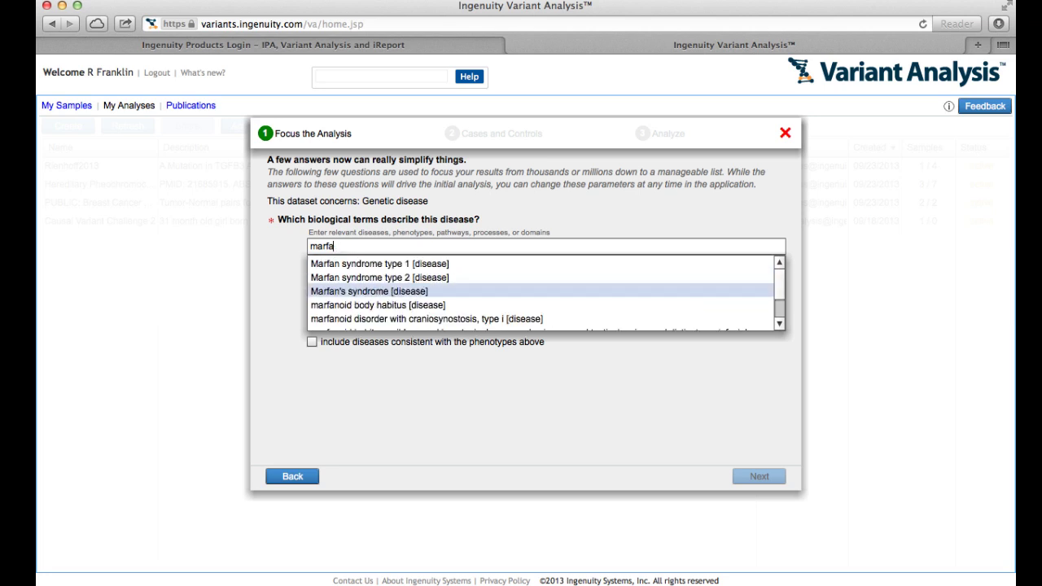
left_click(392, 292)
left_click(759, 478)
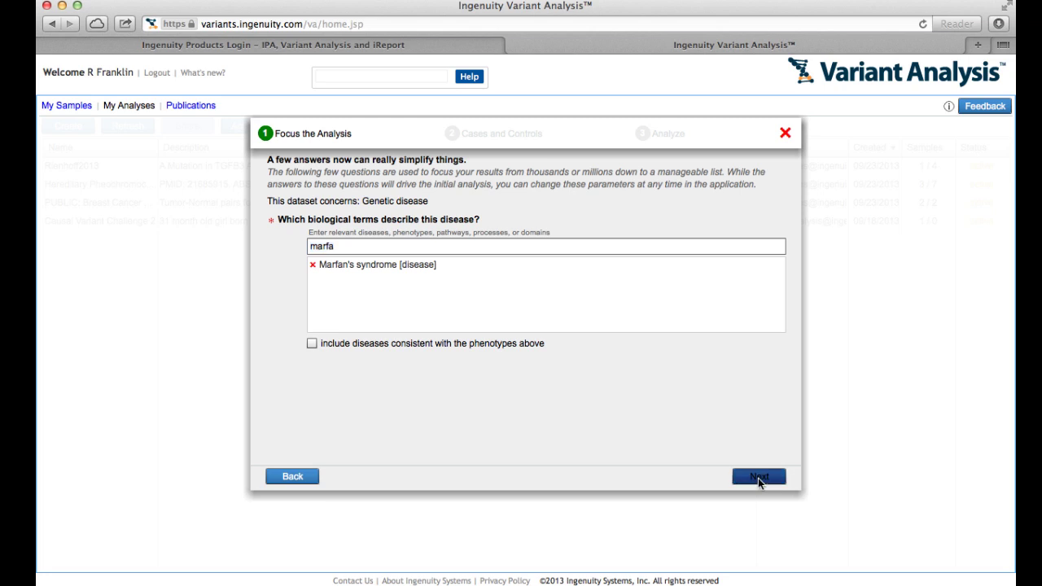
Step: Choose recessive inheritance and submit the analysis with D82 as the affected case
left_click(290, 266)
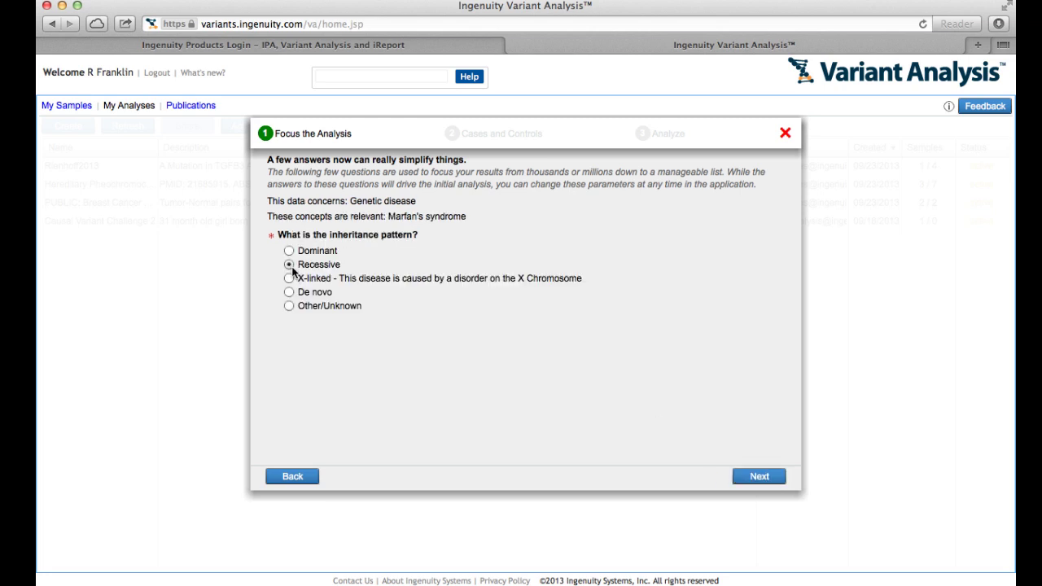
left_click(757, 478)
left_click(755, 475)
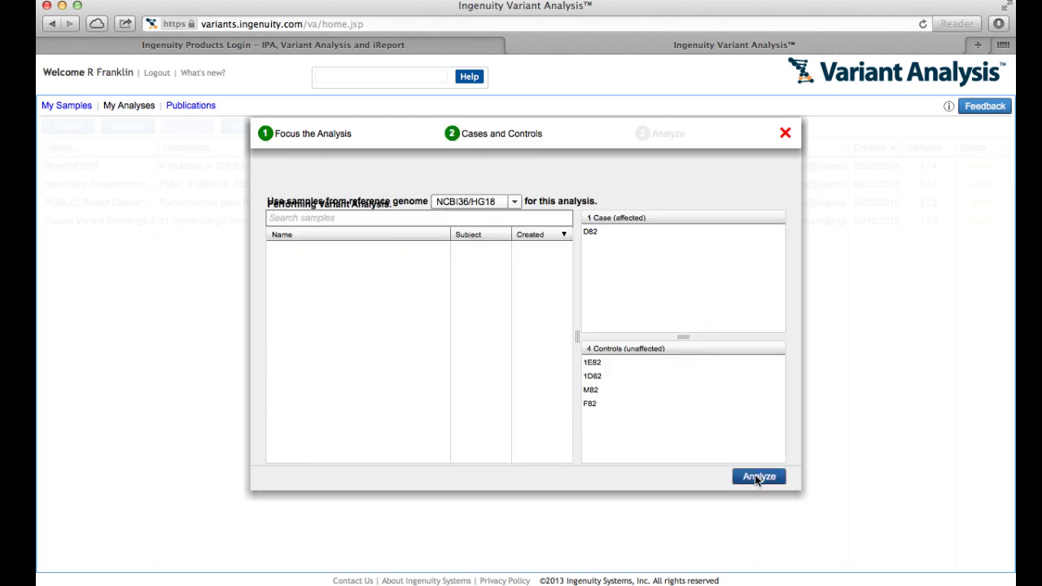
left_click(756, 468)
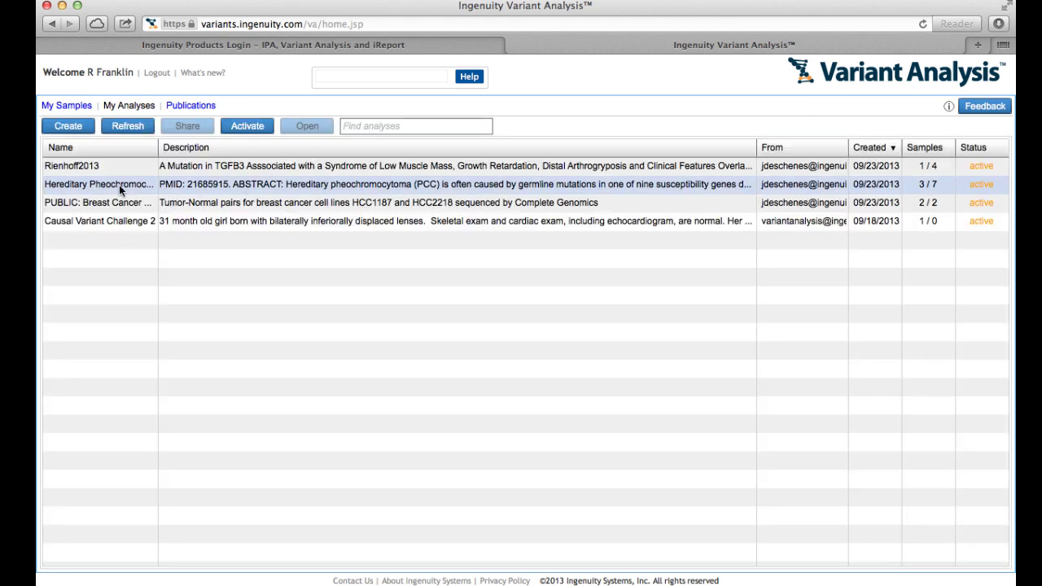
Step: Select the Rienhoff2013 analysis in the My Analyses list
left_click(90, 166)
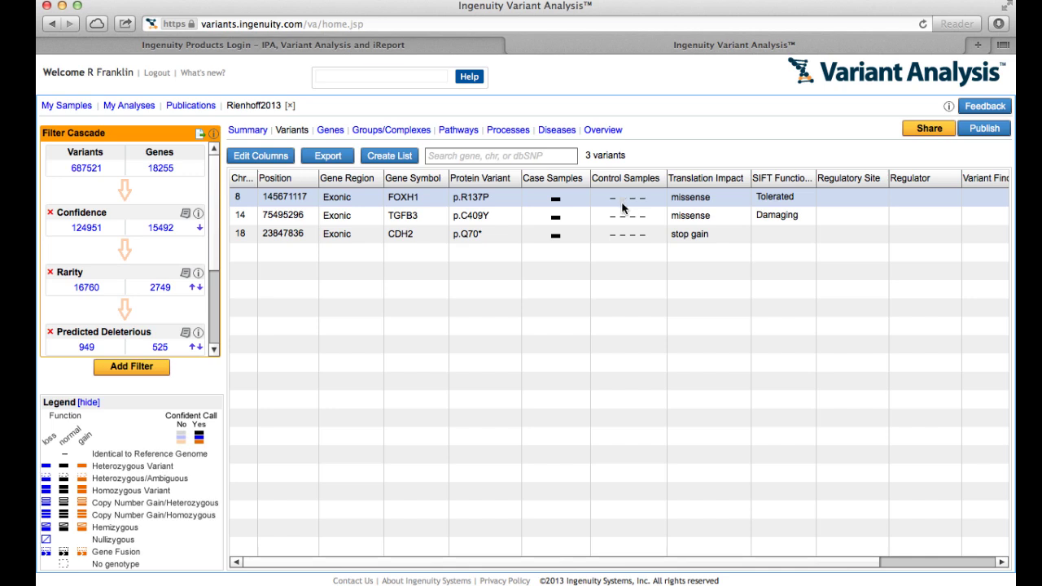
left_click(556, 222)
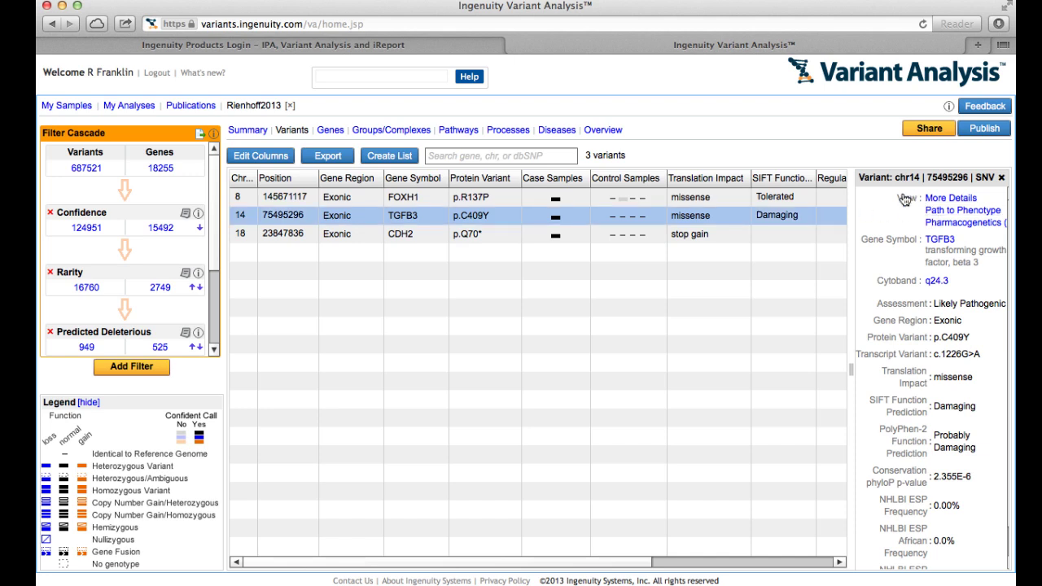
left_click(959, 212)
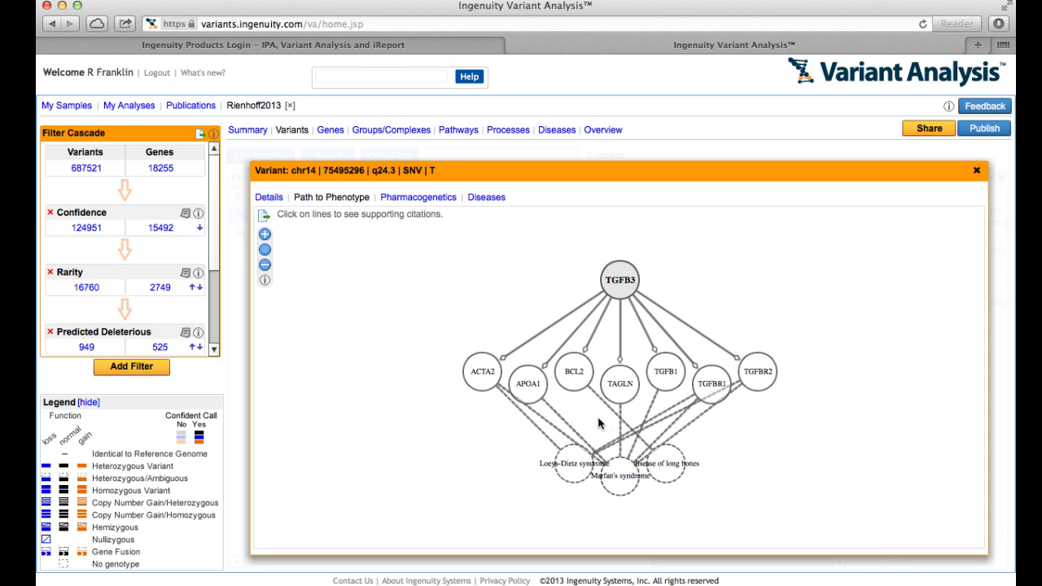
left_click(565, 422)
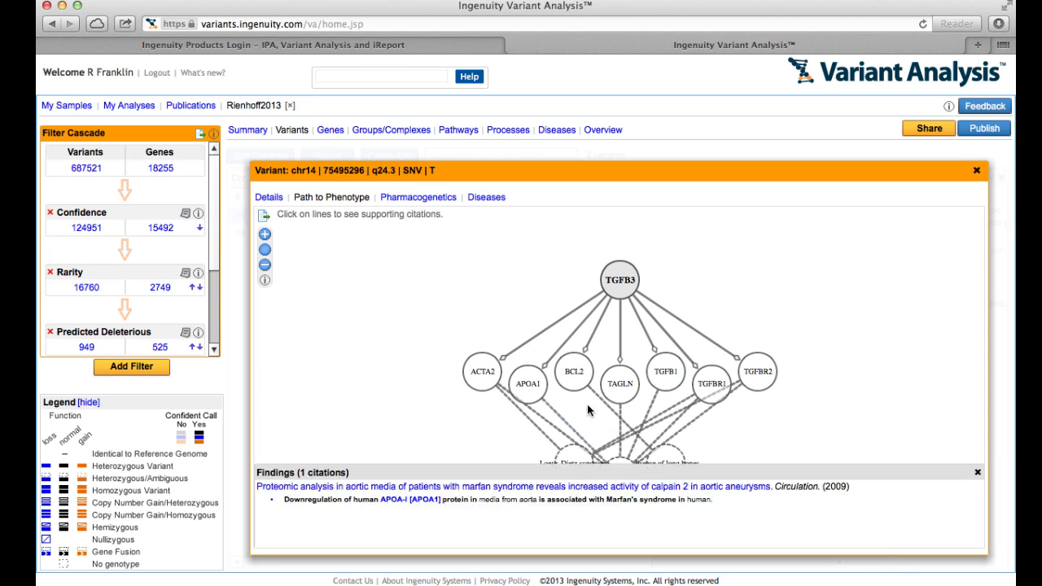
left_click(599, 405)
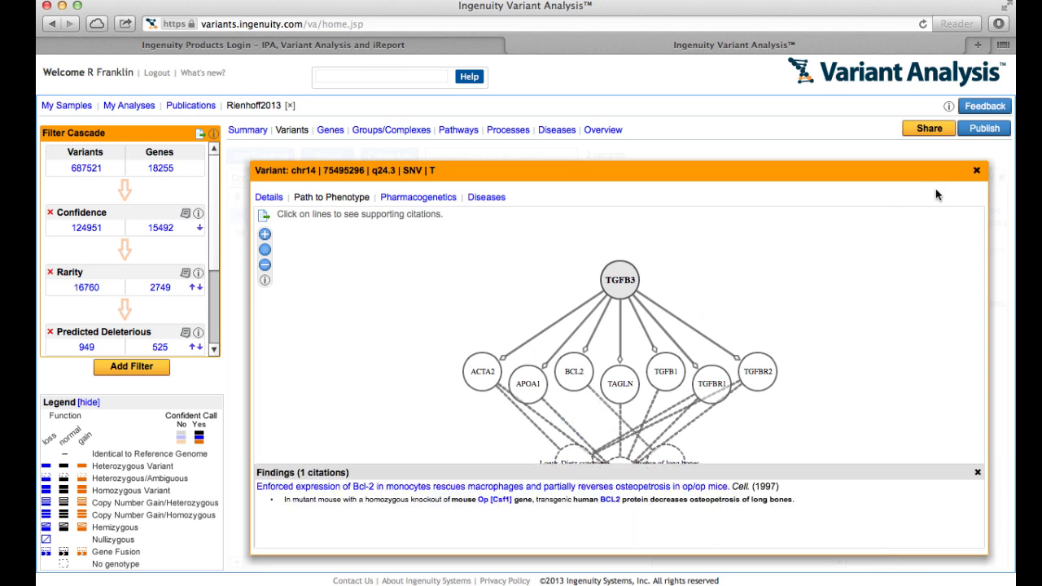
left_click(977, 170)
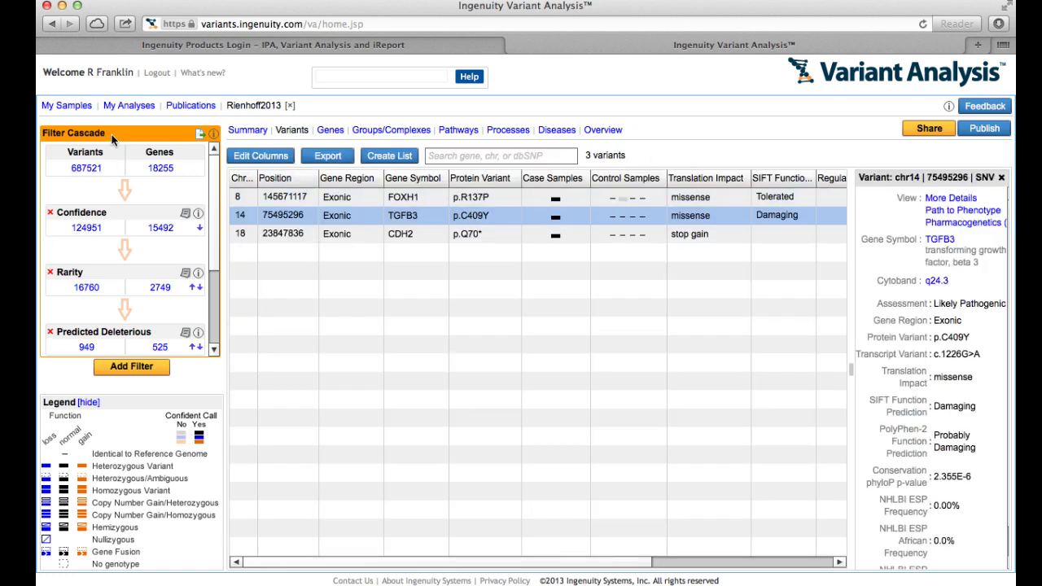
Step: Hide the legend and review the Confidence and Predicted Deleterious filters, leaving them unchanged
left_click(88, 402)
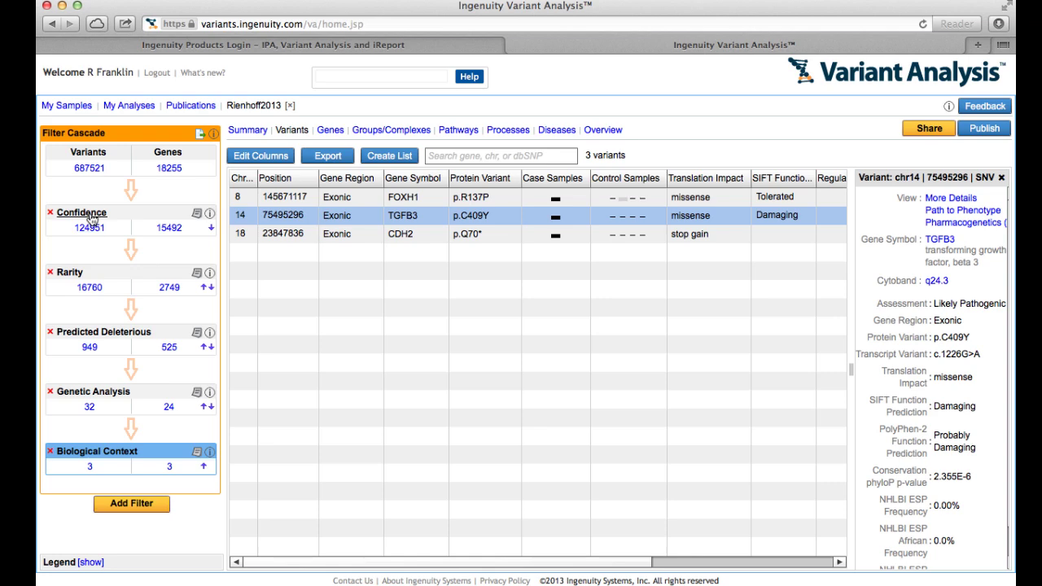
left_click(196, 213)
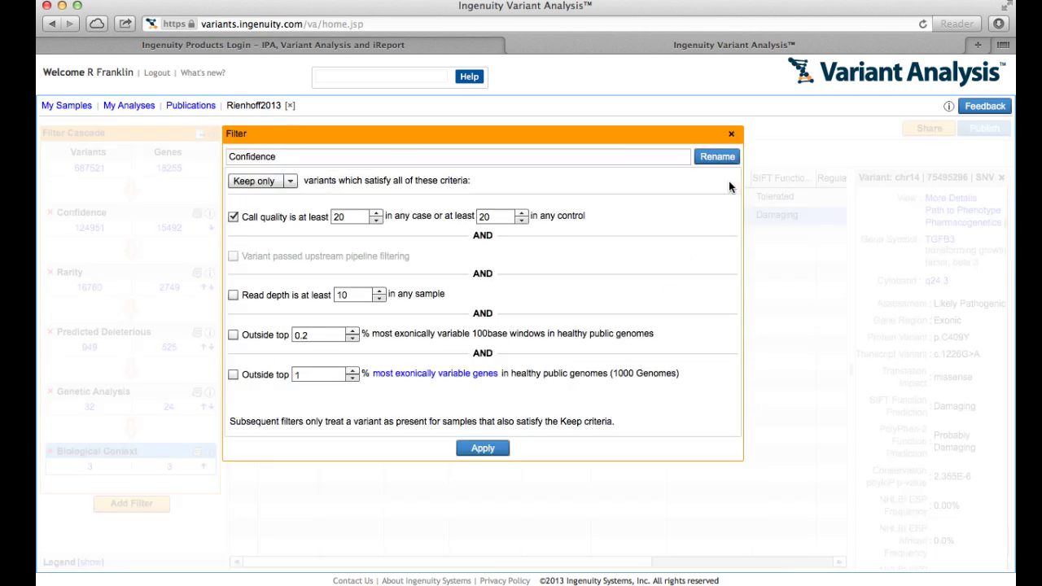
left_click(731, 133)
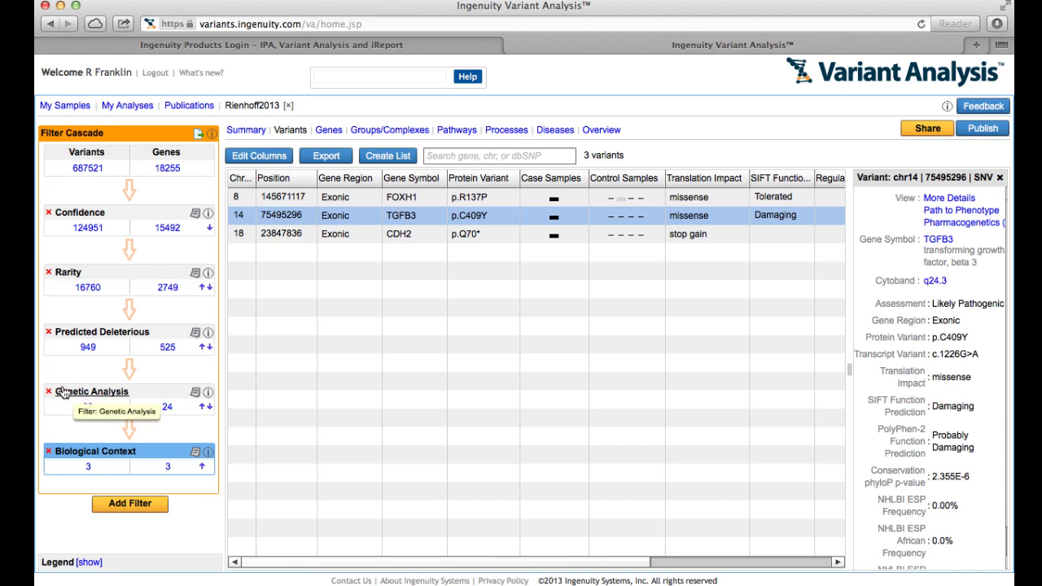
left_click(194, 333)
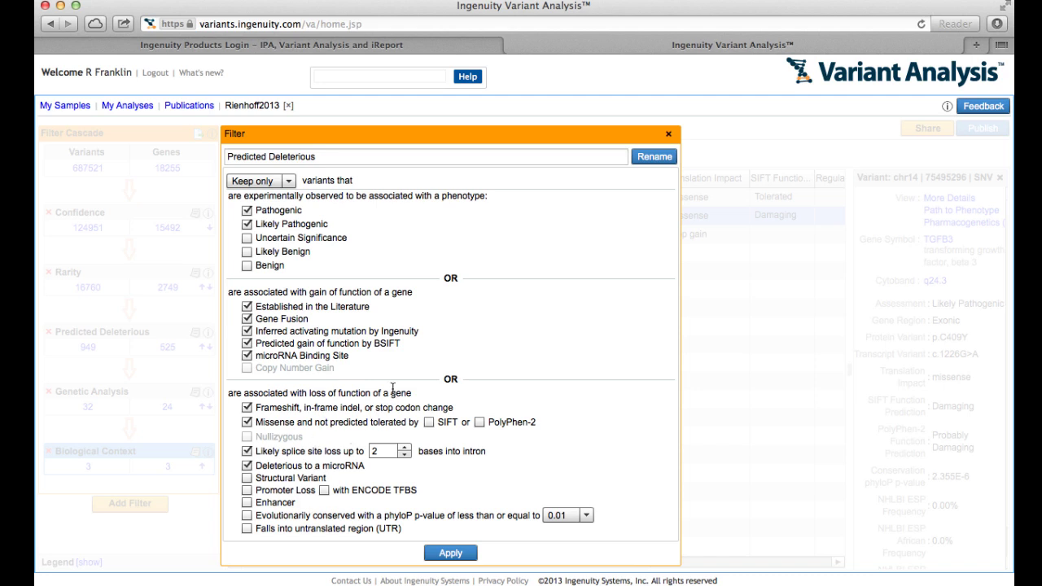
left_click(669, 134)
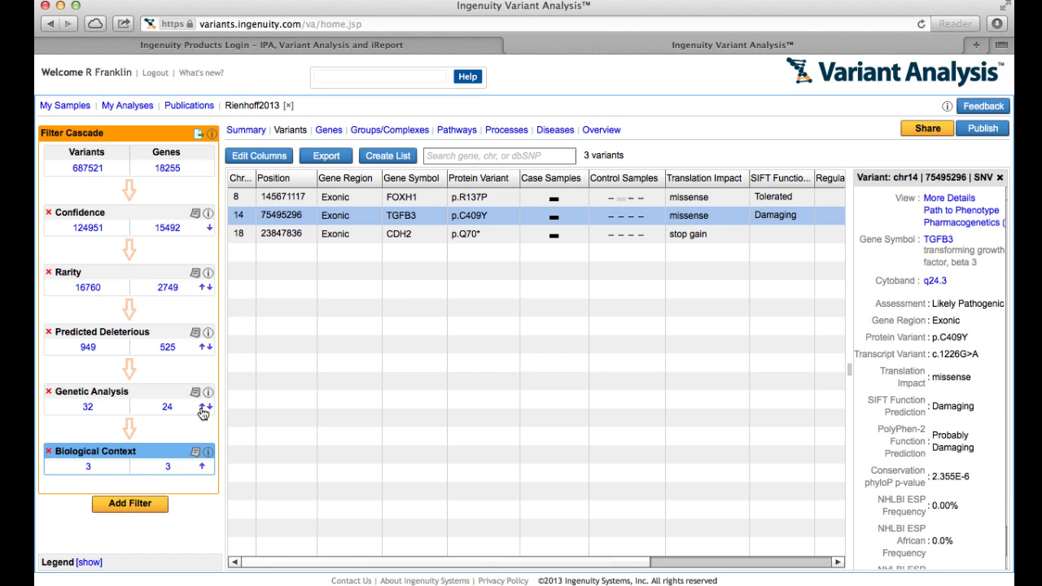
left_click(126, 508)
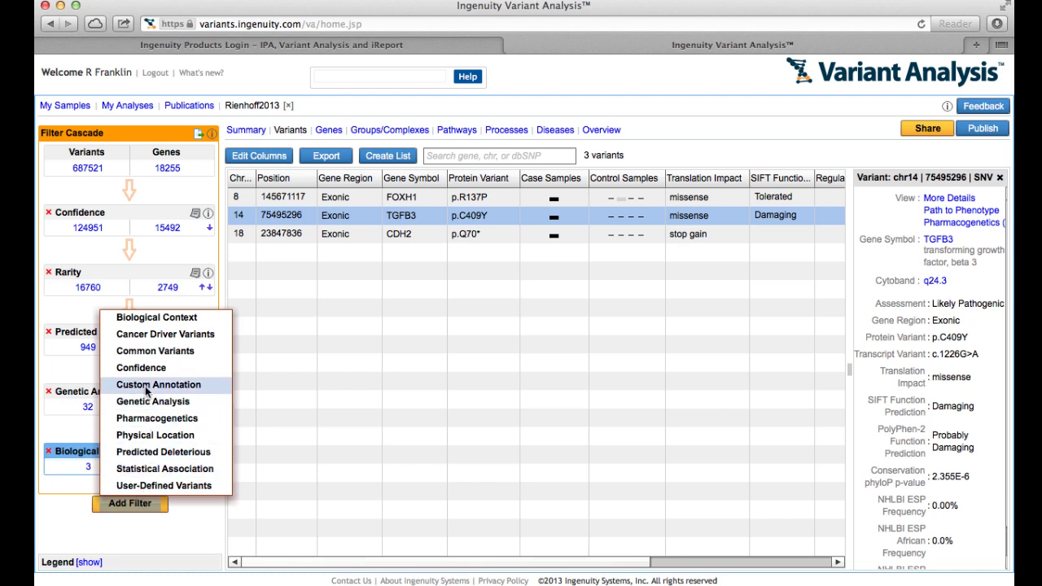
left_click(81, 430)
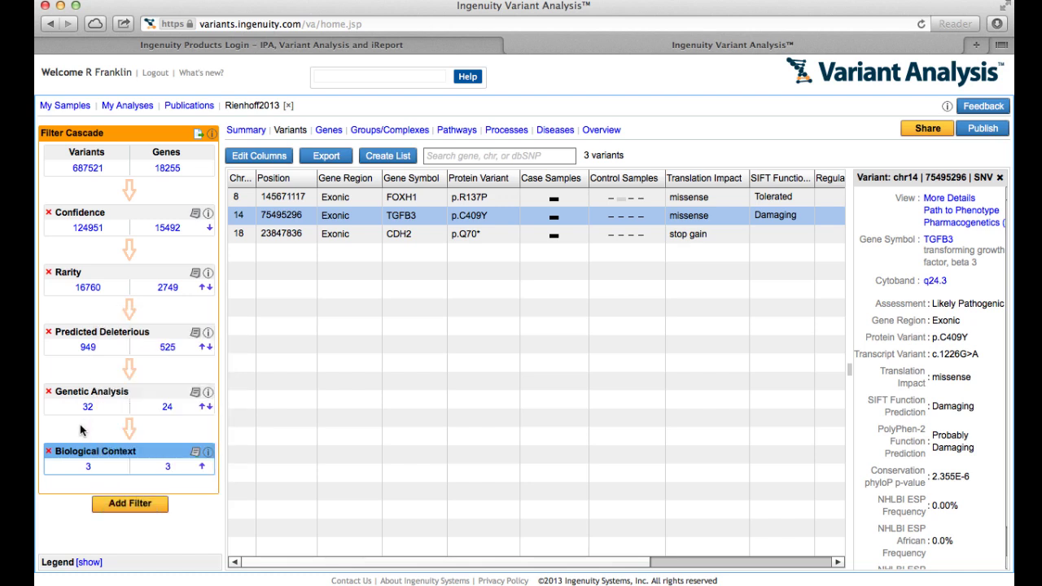
Step: Share Rienhoff2013 with a recent colleague's e-mail address, adding a personal message asking them to check it
left_click(927, 129)
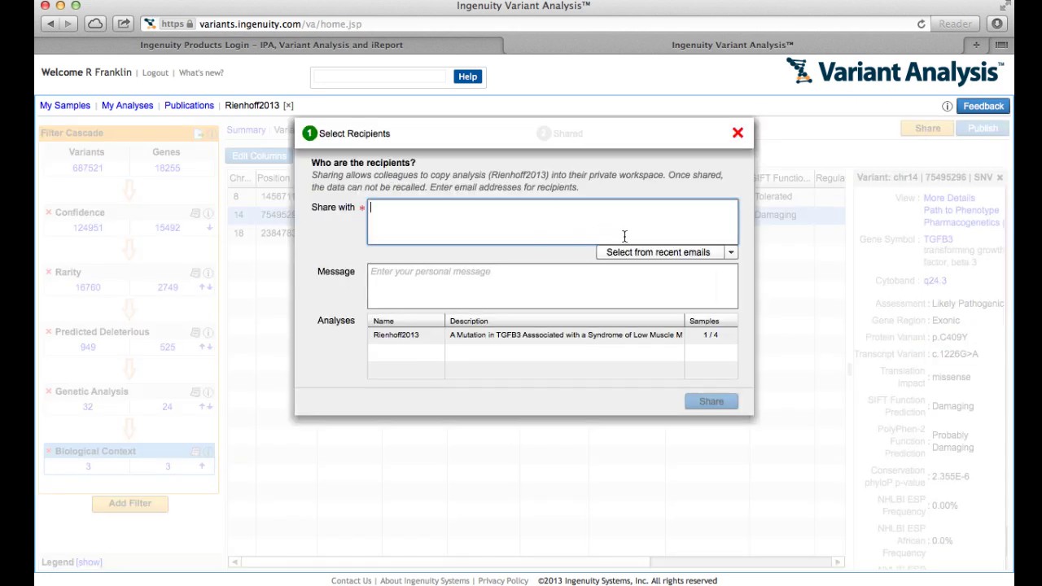
left_click(637, 253)
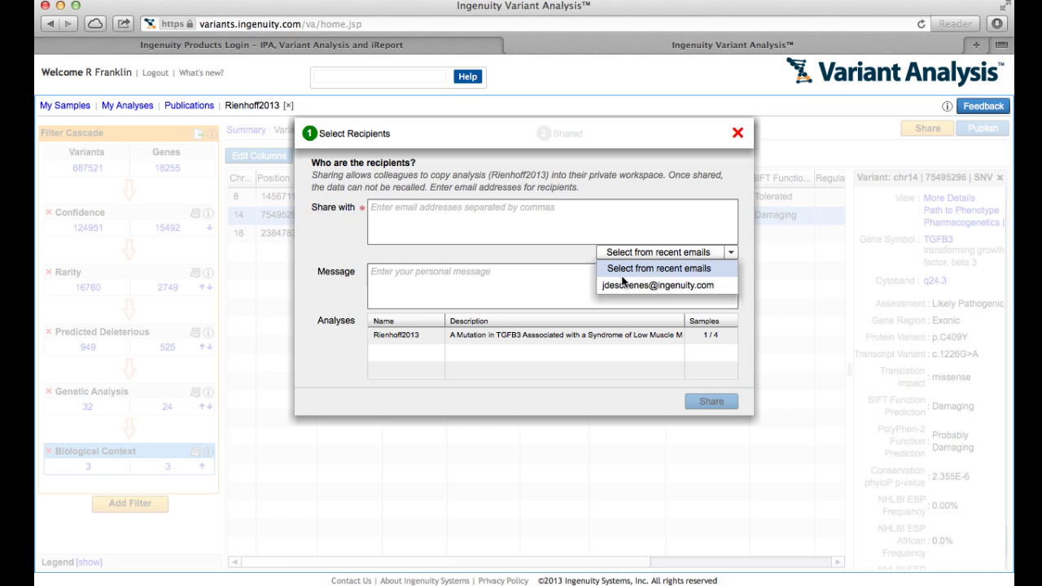
left_click(617, 287)
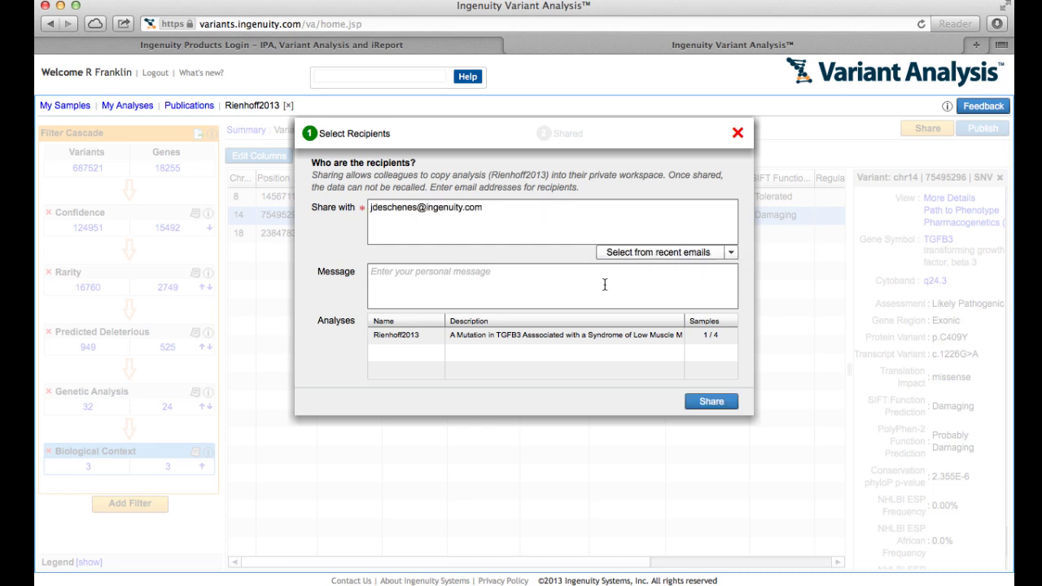
left_click(605, 284)
type("Hello Julie. Can you check this new analysis? I found some interesting variants.  RF")
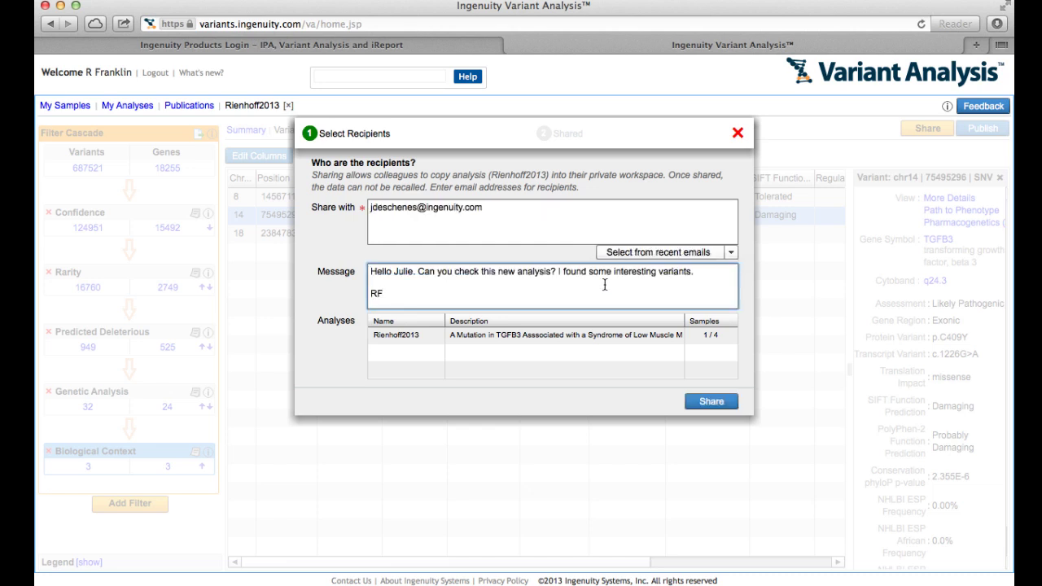
left_click(712, 403)
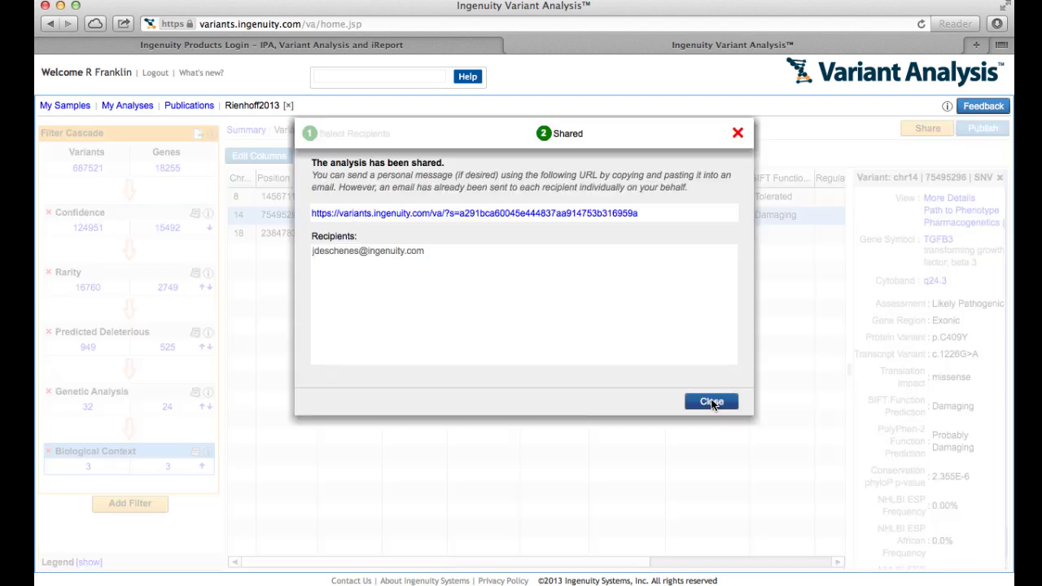
left_click(712, 402)
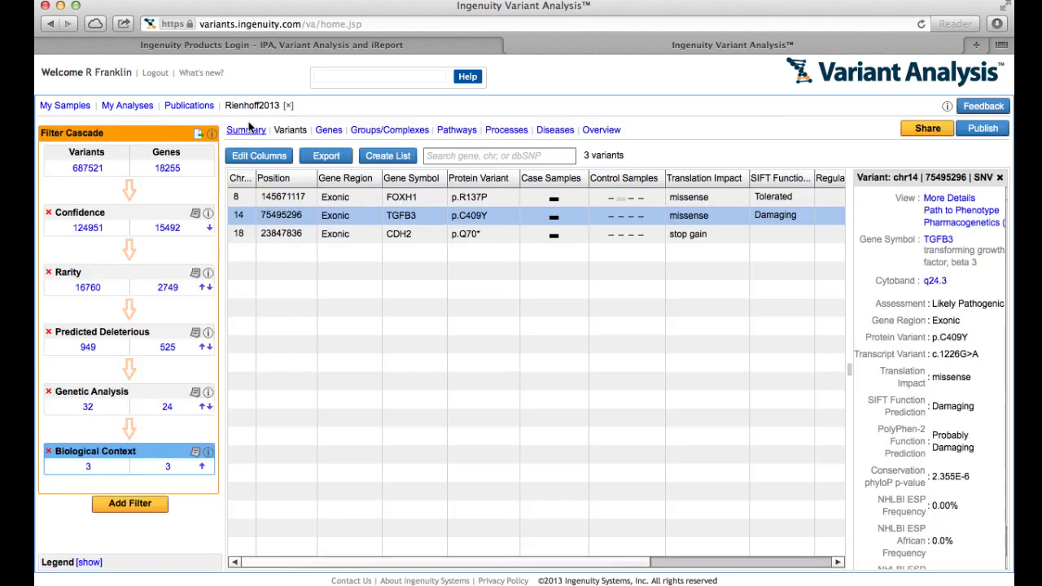